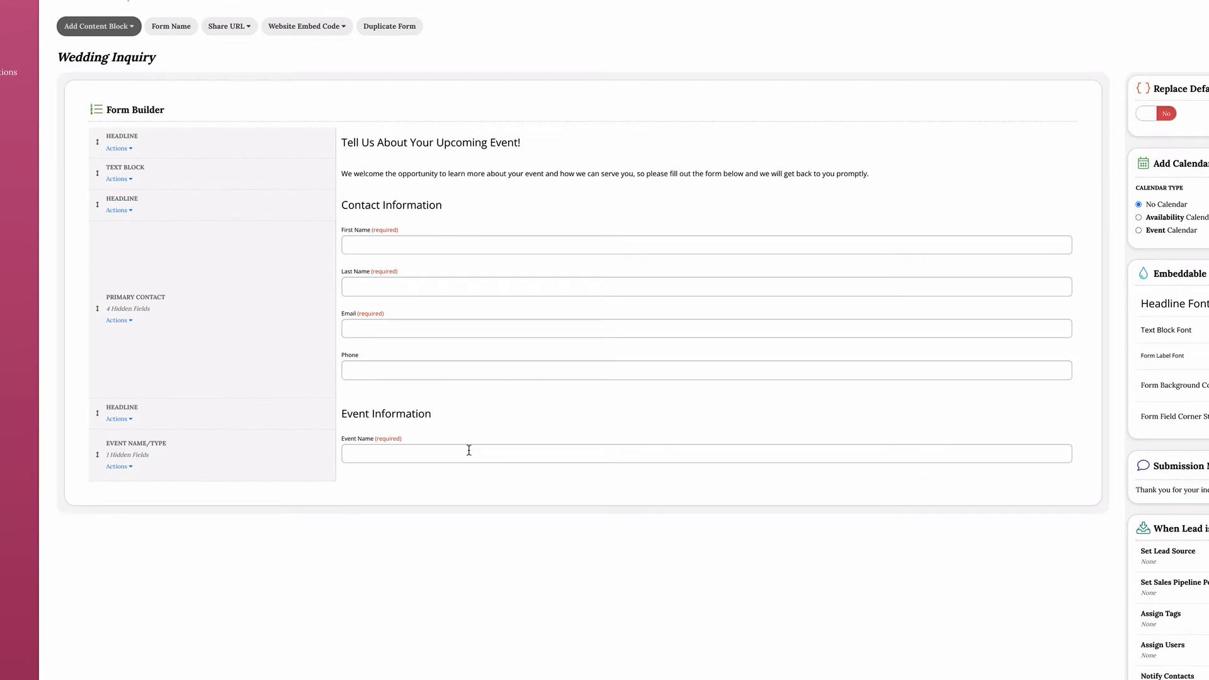
Assign the Client contact label to the Primary Contact block and make its Phone field required.
left_click(117, 323)
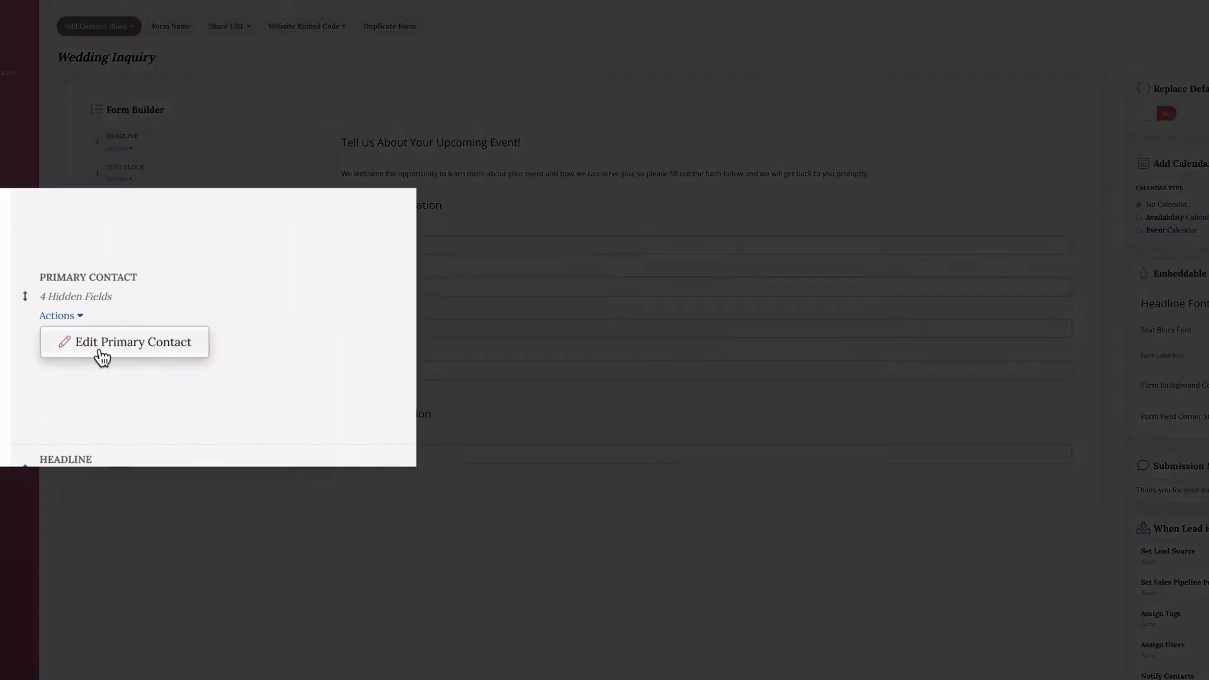
left_click(140, 338)
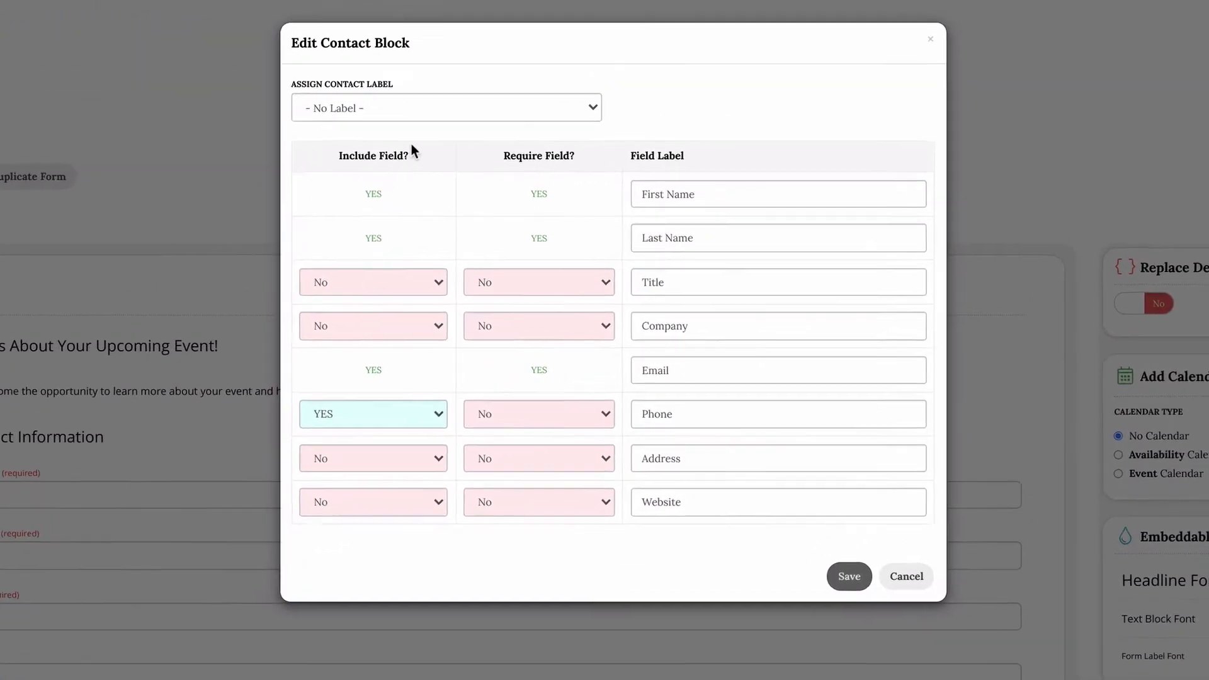
left_click(394, 114)
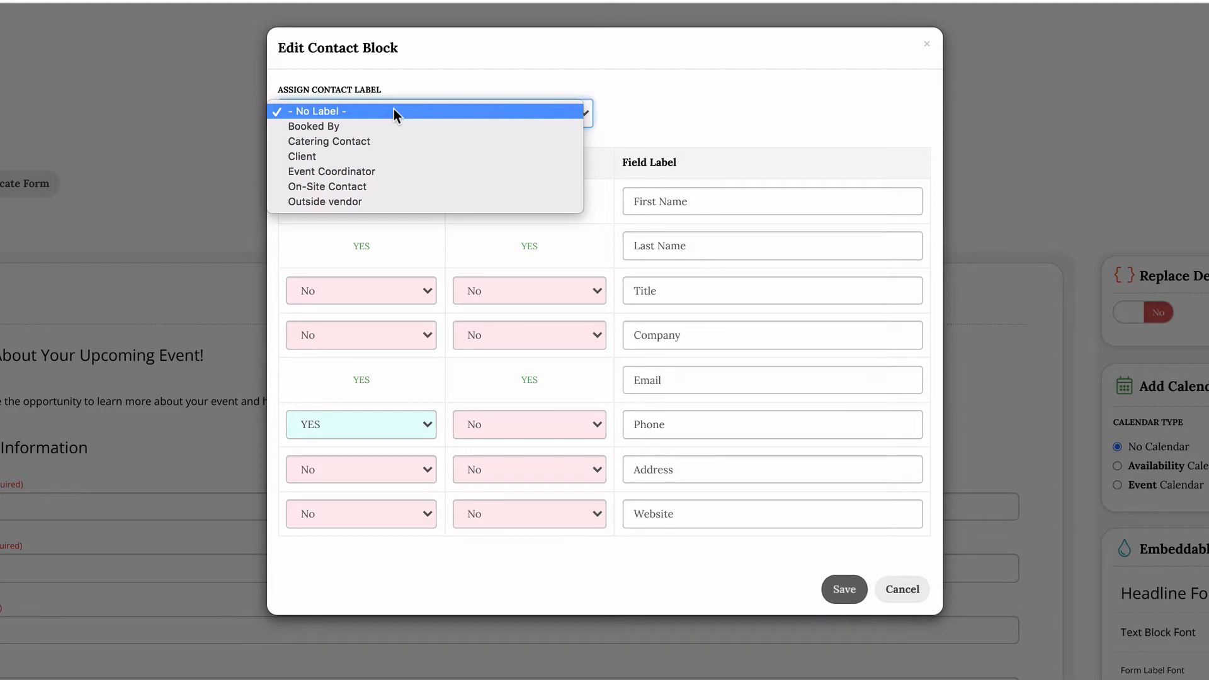
left_click(391, 156)
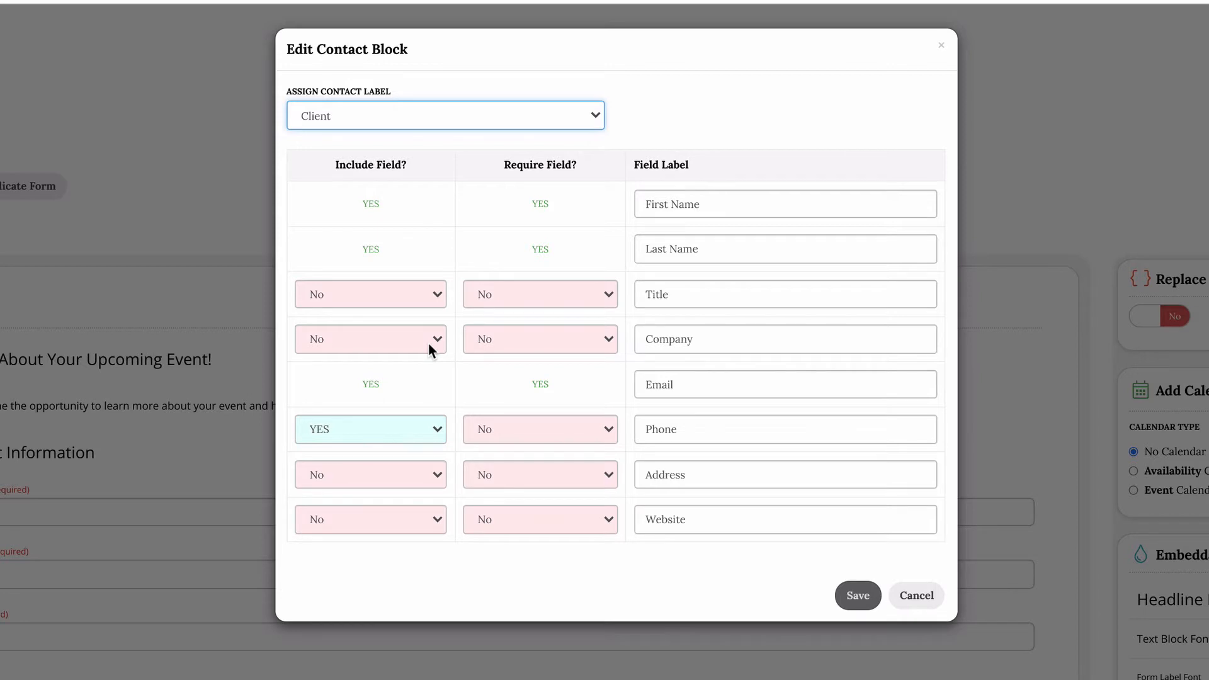
left_click(599, 426)
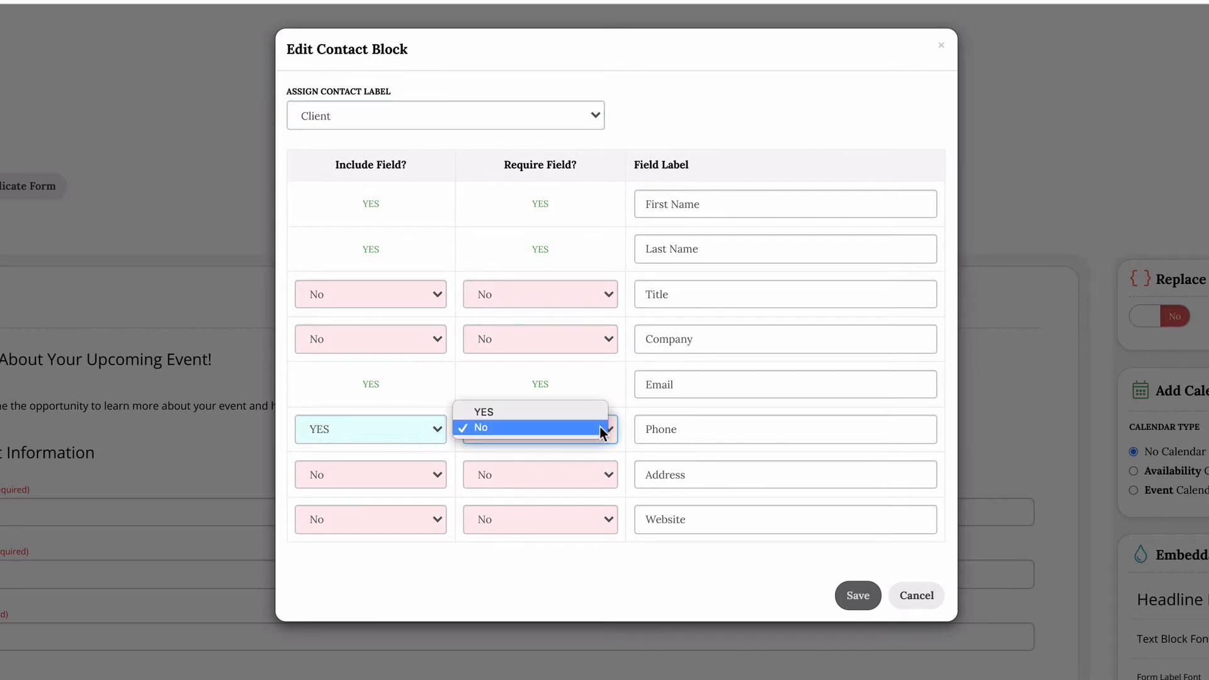
left_click(576, 414)
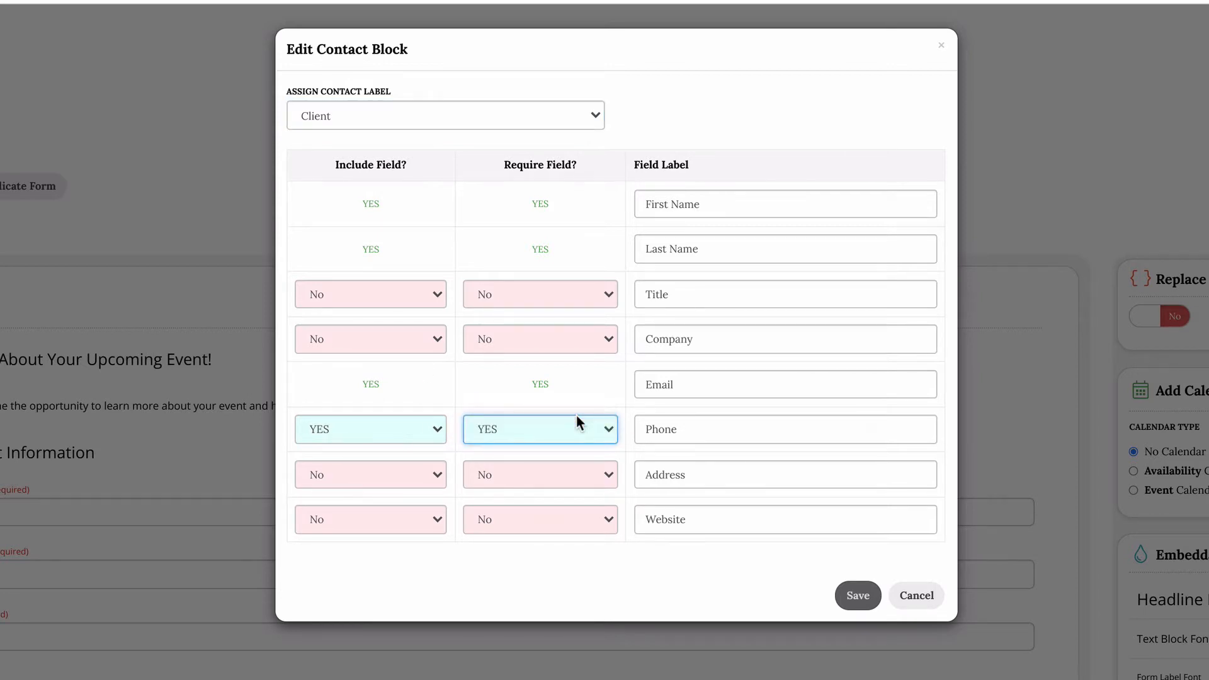
Include the Address and Website fields in the Primary Contact block and save the block.
left_click(440, 486)
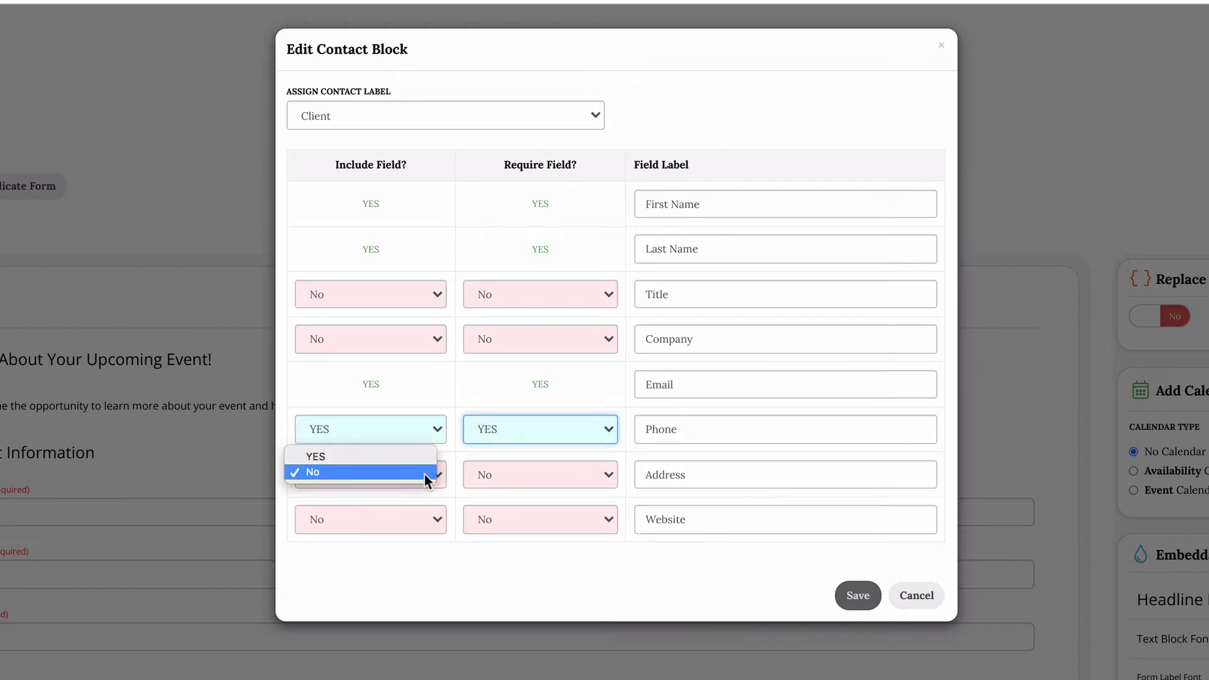
left_click(408, 457)
left_click(424, 521)
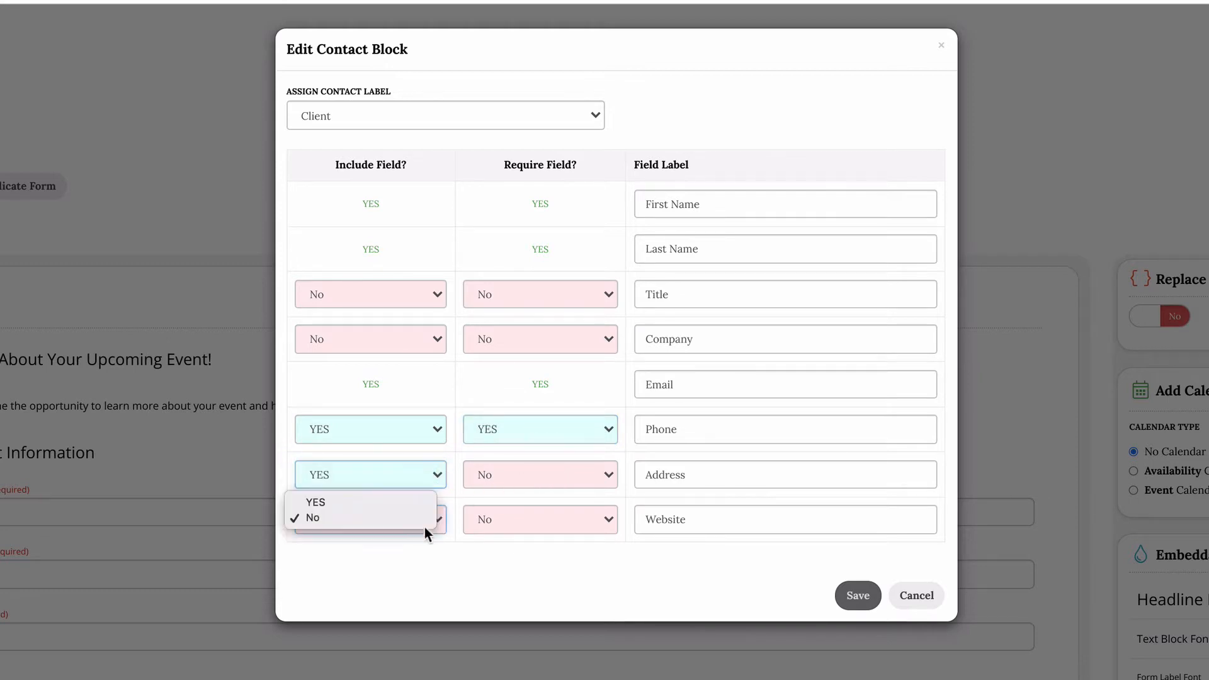
left_click(409, 496)
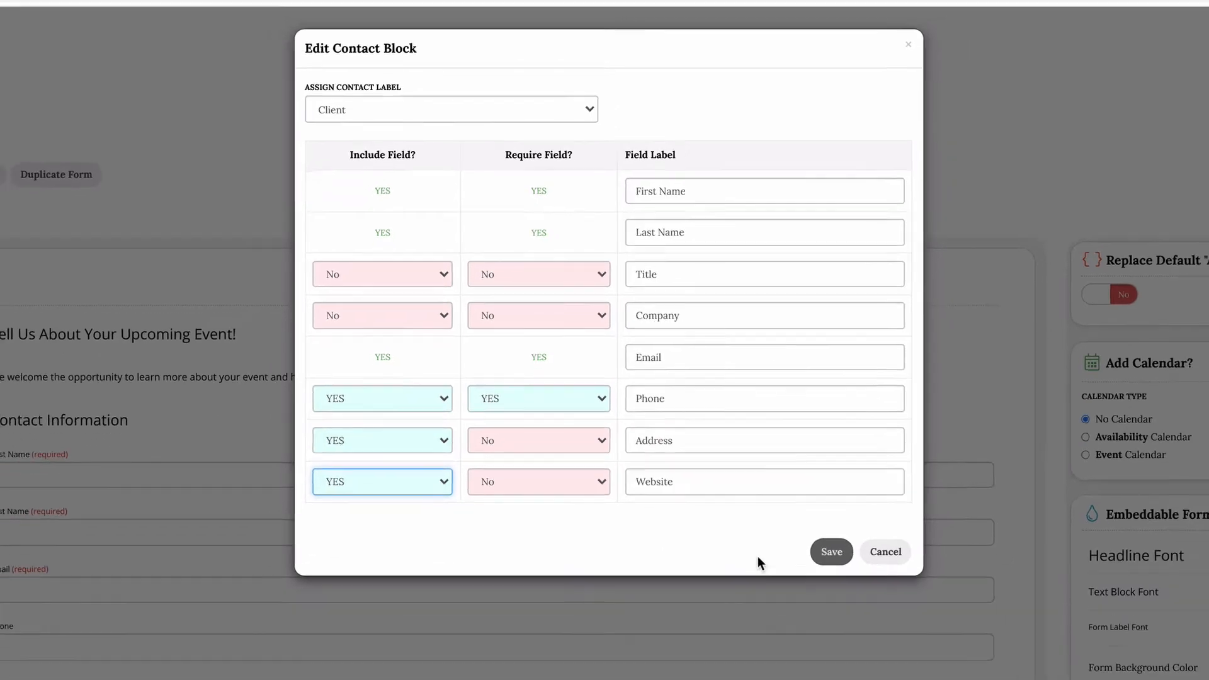
left_click(792, 486)
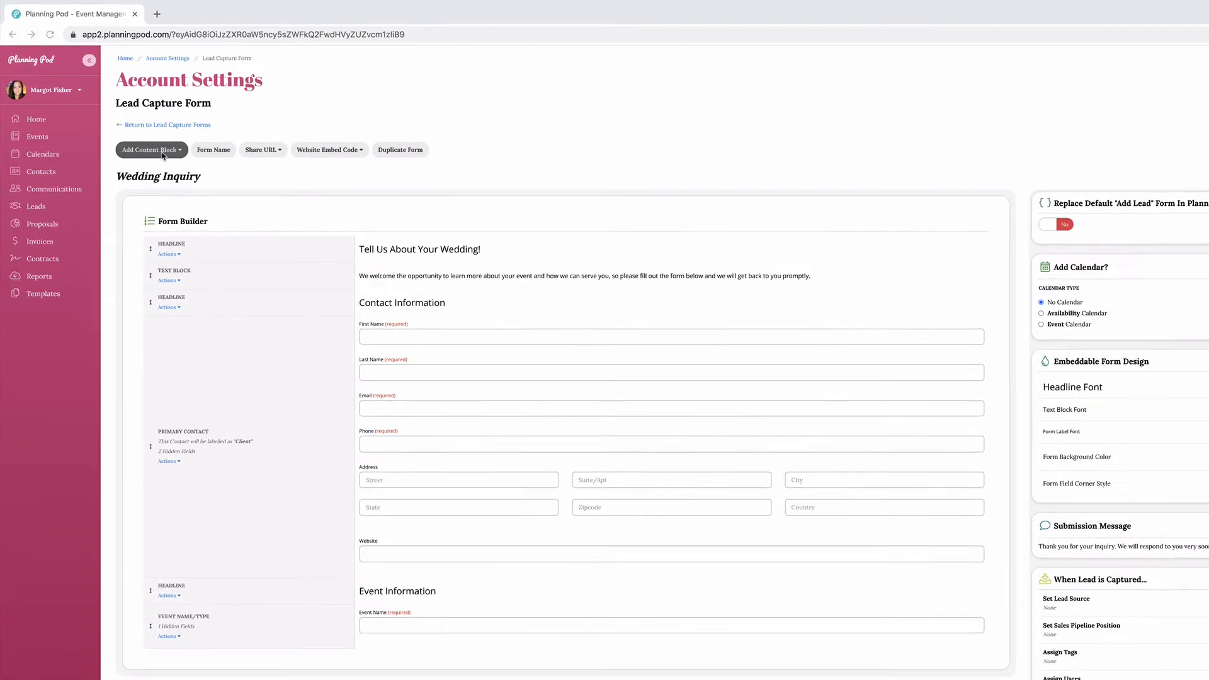
Add an Additional Contact block labelled Client with its email field not required, and move it down the form toward the Primary Contact block.
left_click(169, 158)
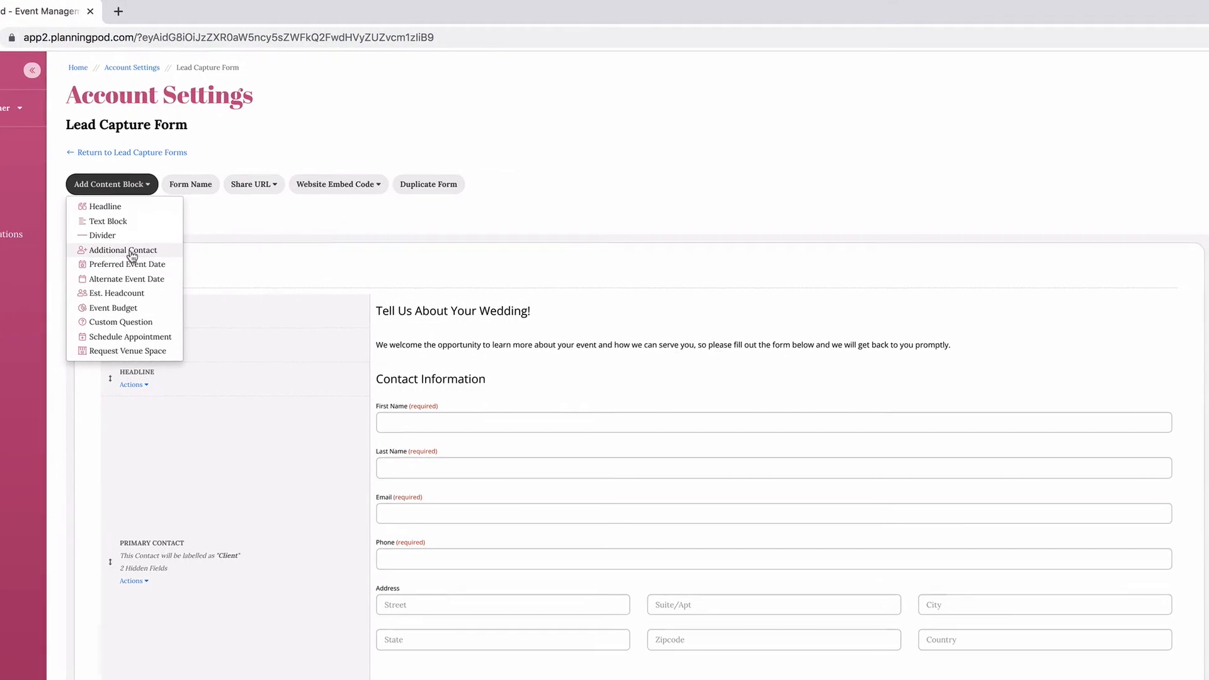
left_click(130, 250)
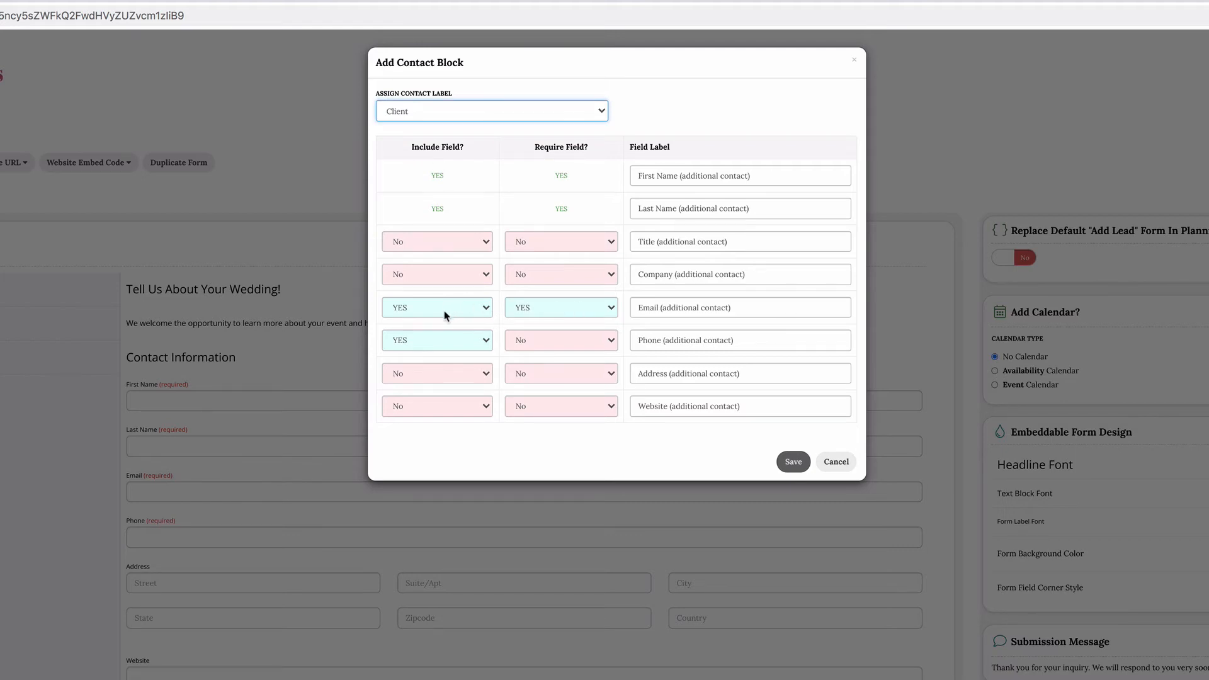
left_click(564, 307)
left_click(561, 316)
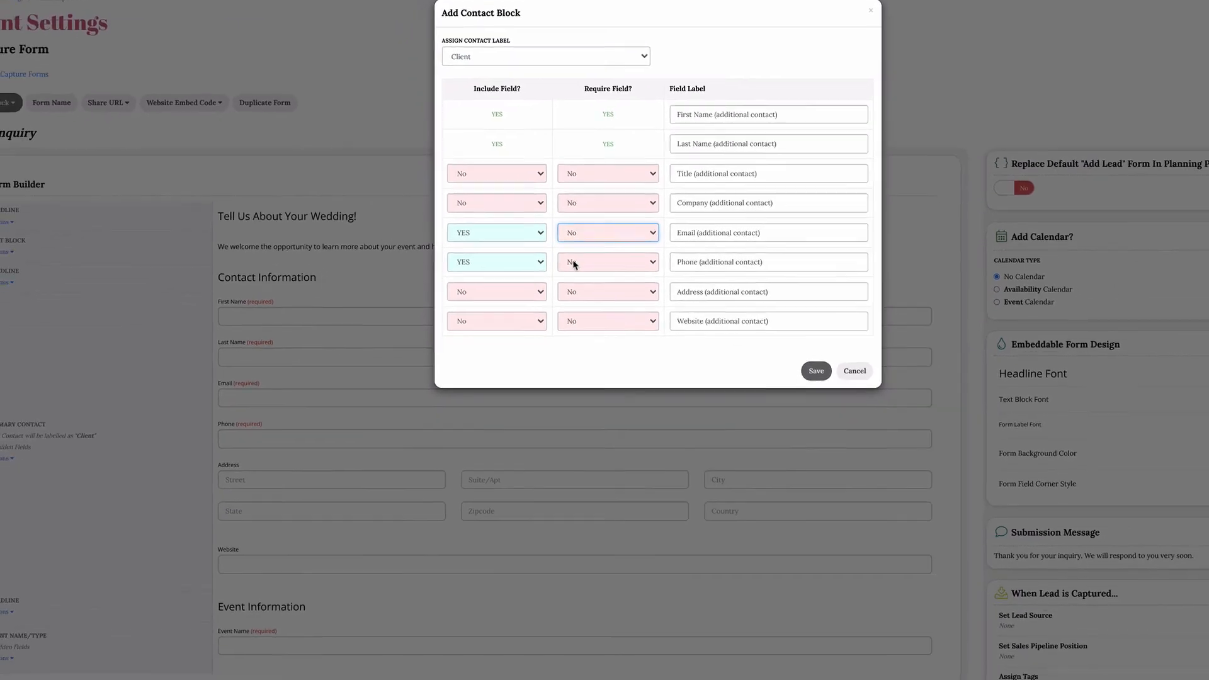
left_click(816, 371)
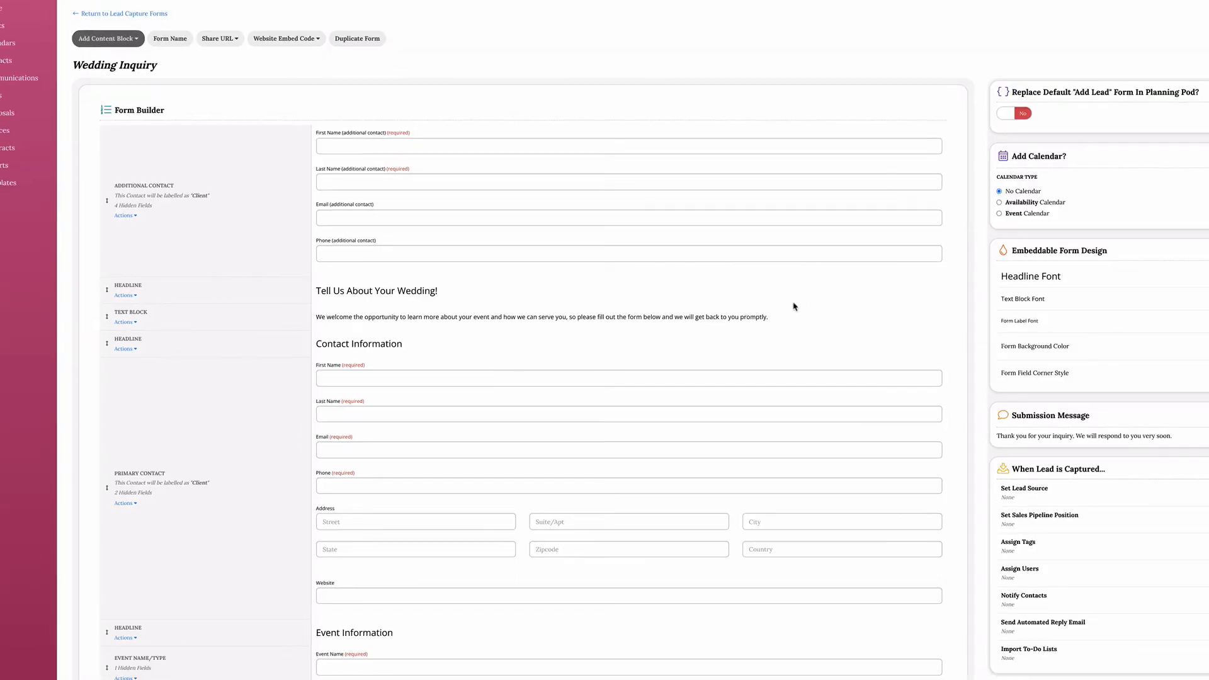
scroll(794, 307, "down", 1)
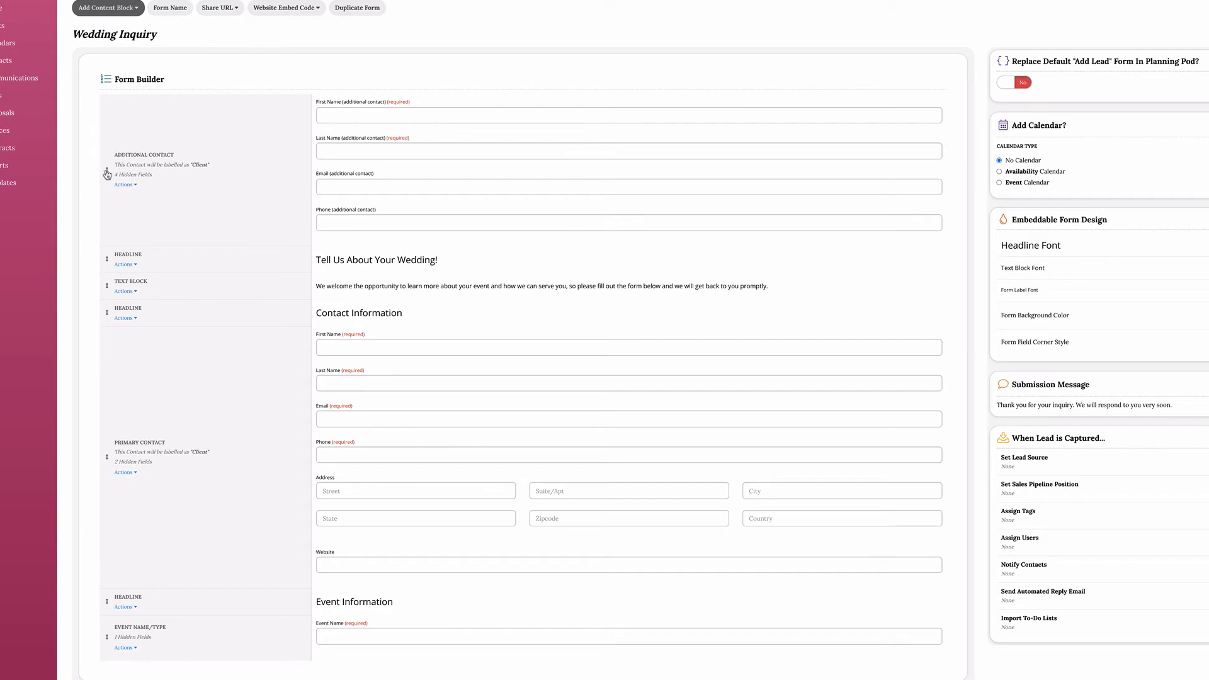
left_click_drag(107, 173, 202, 545)
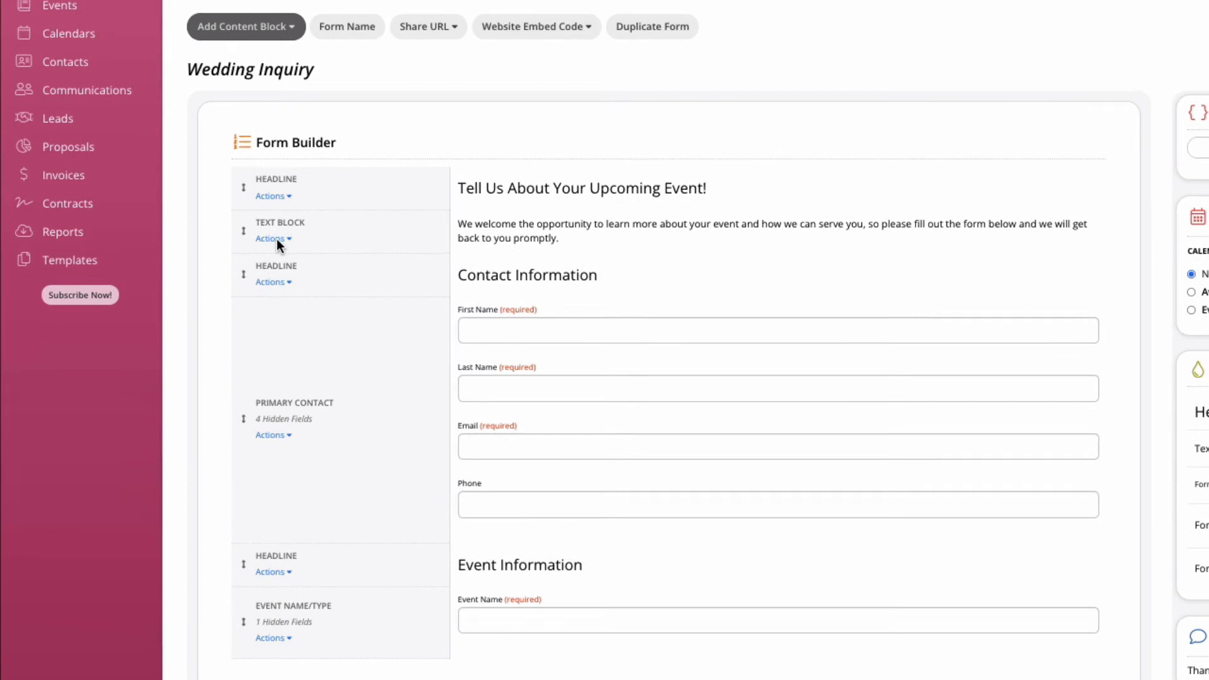
left_click(277, 238)
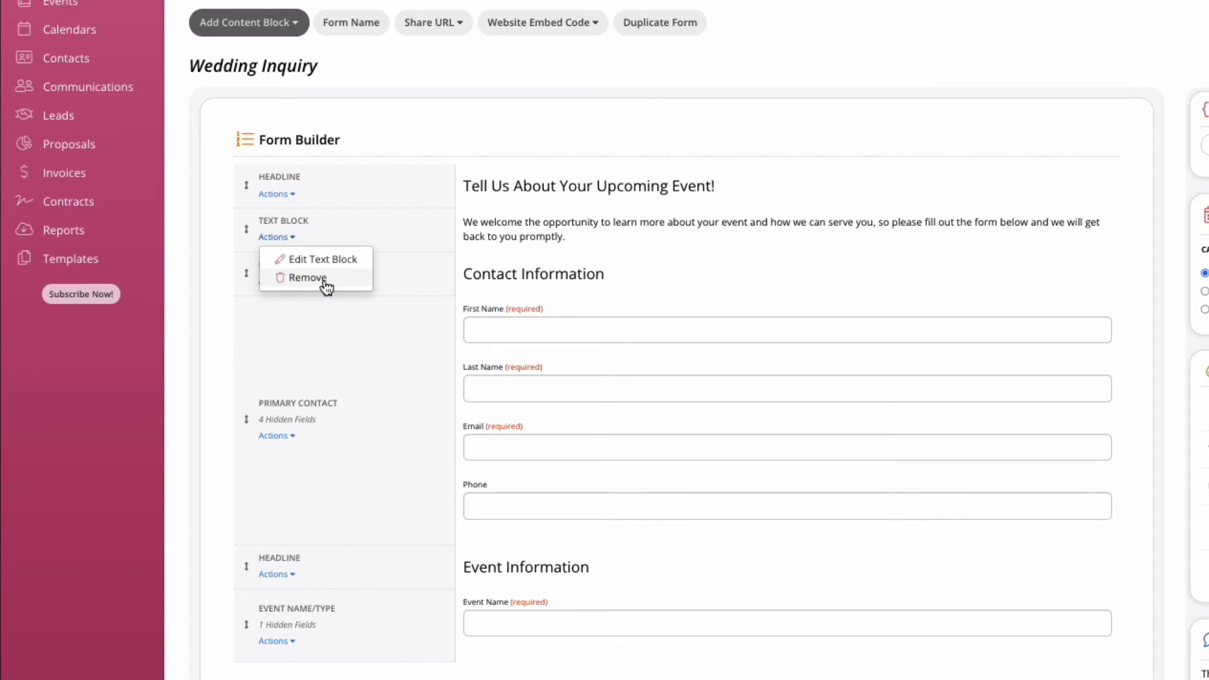
scroll(364, 482, "down", 2)
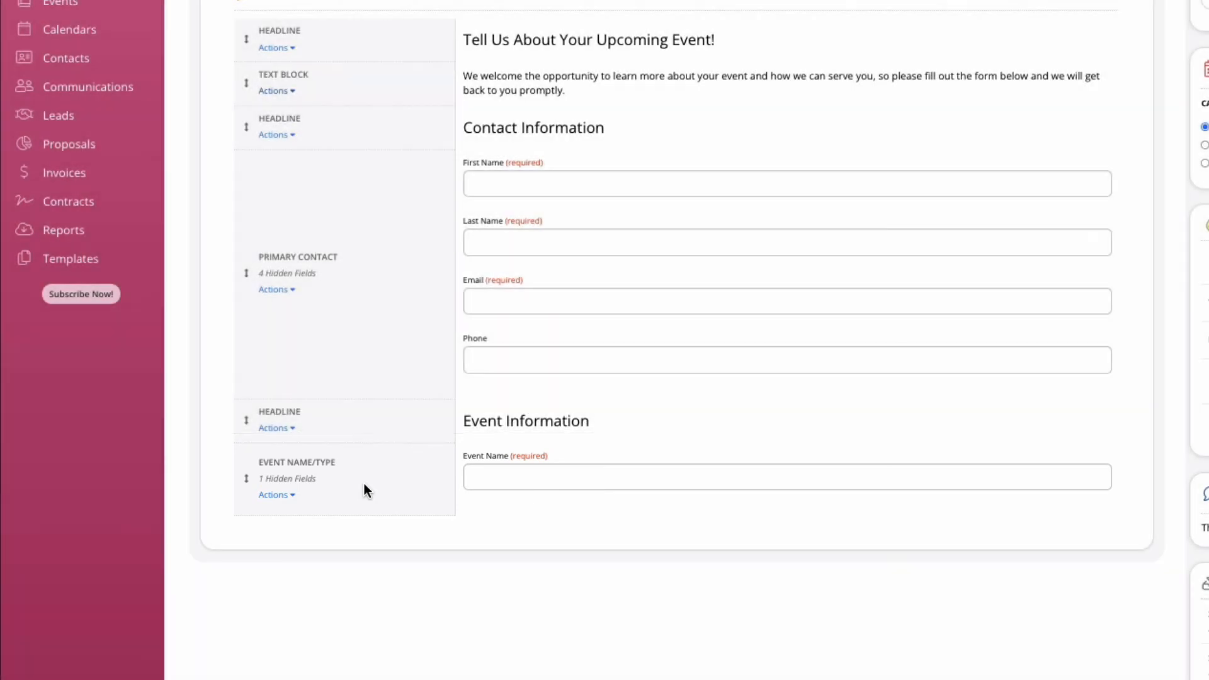
Edit the Event Name/Type block to include the Event Type field.
left_click(290, 497)
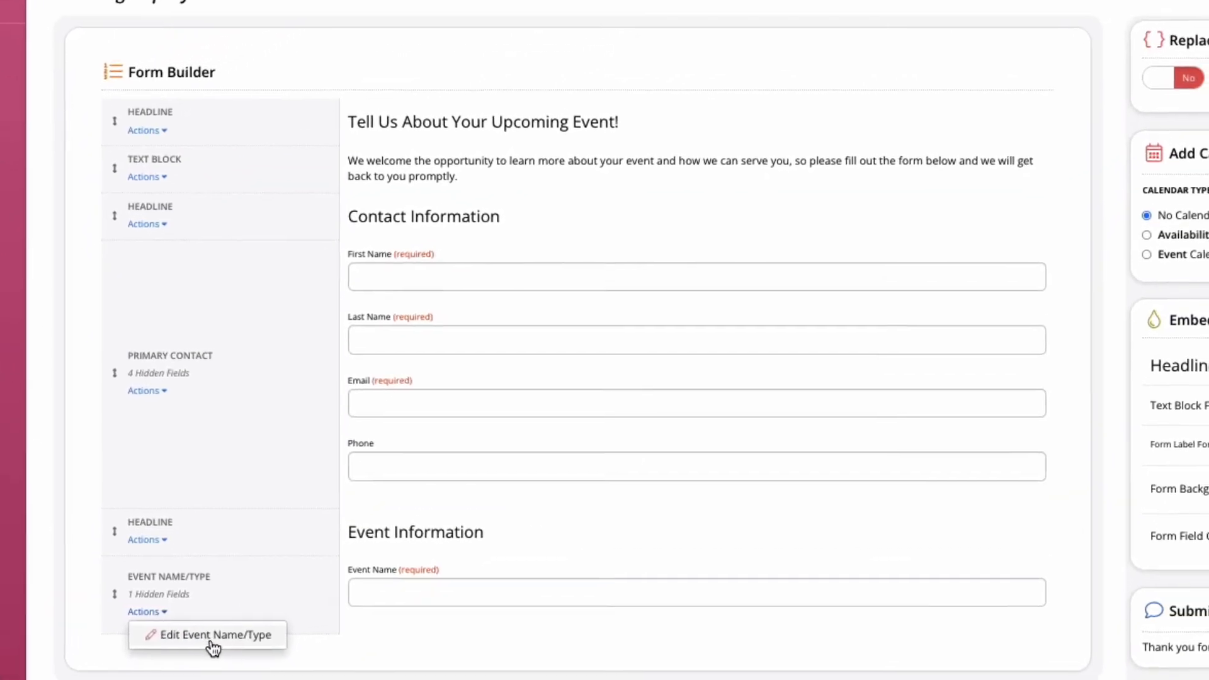
left_click(81, 679)
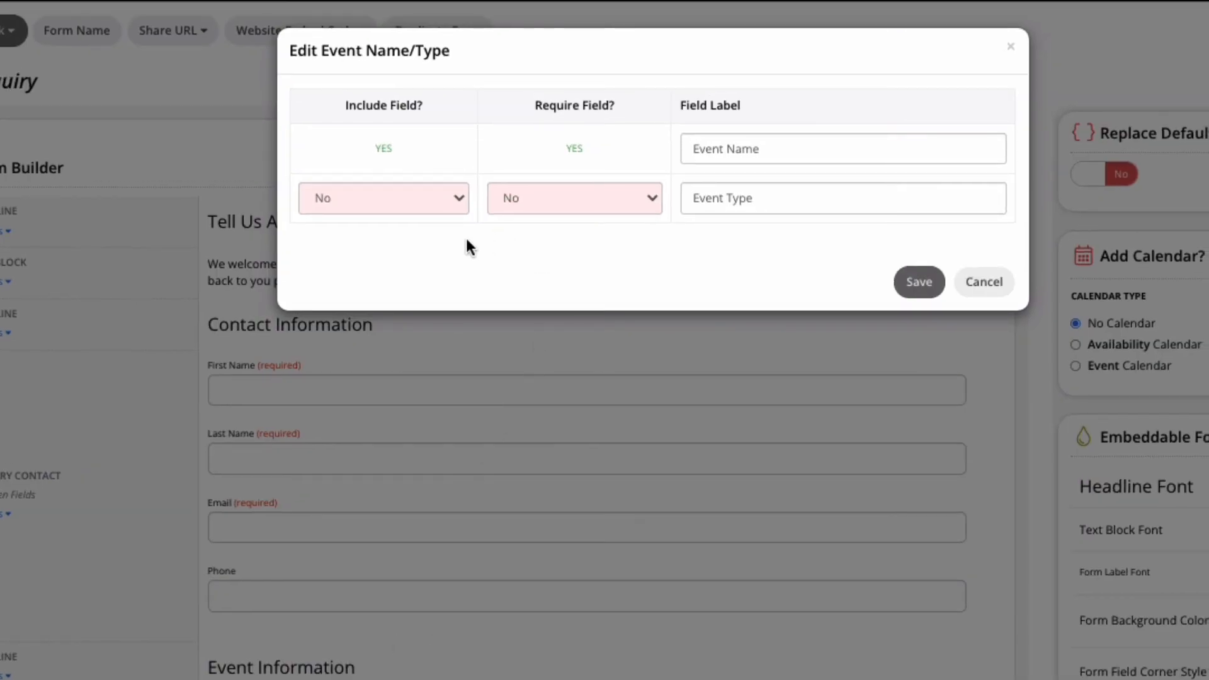
left_click(455, 195)
left_click(441, 183)
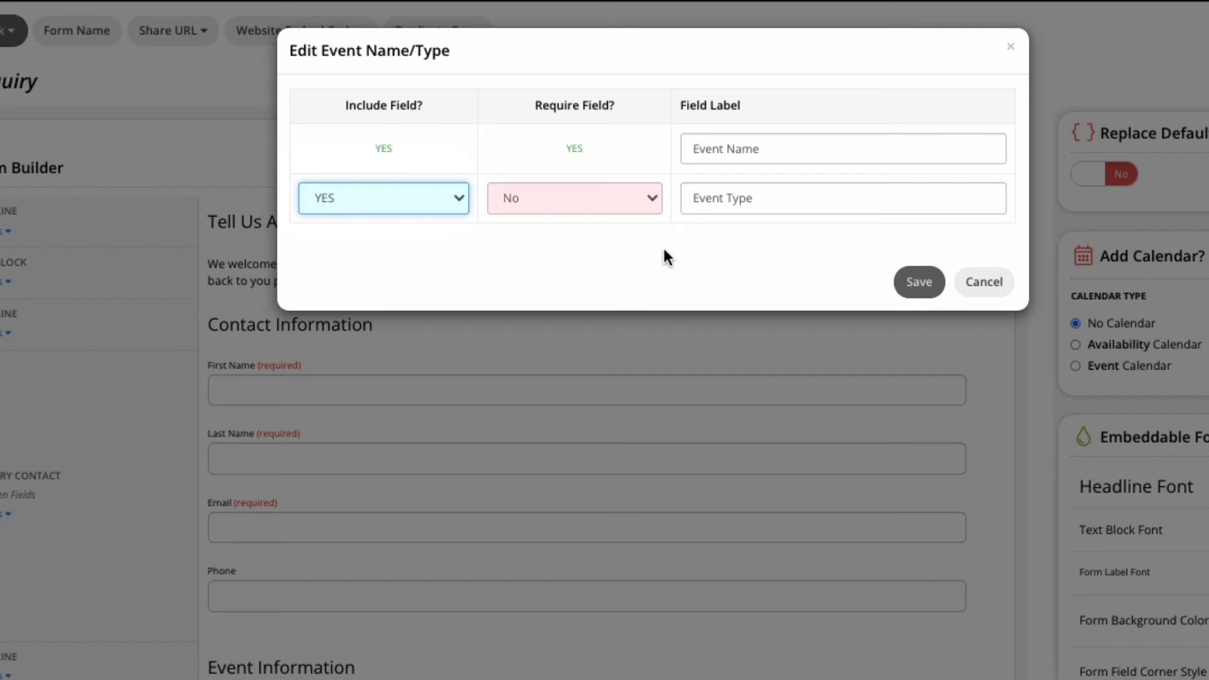
left_click(650, 201)
left_click(636, 173)
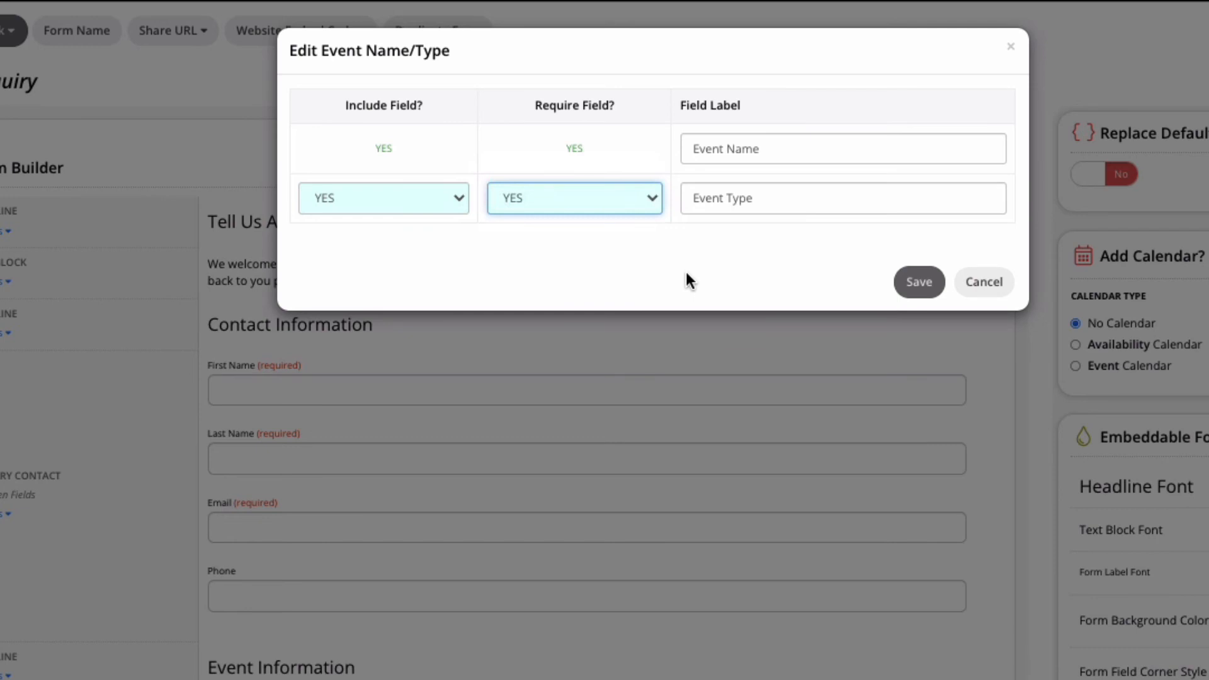
left_click(651, 200)
left_click(611, 220)
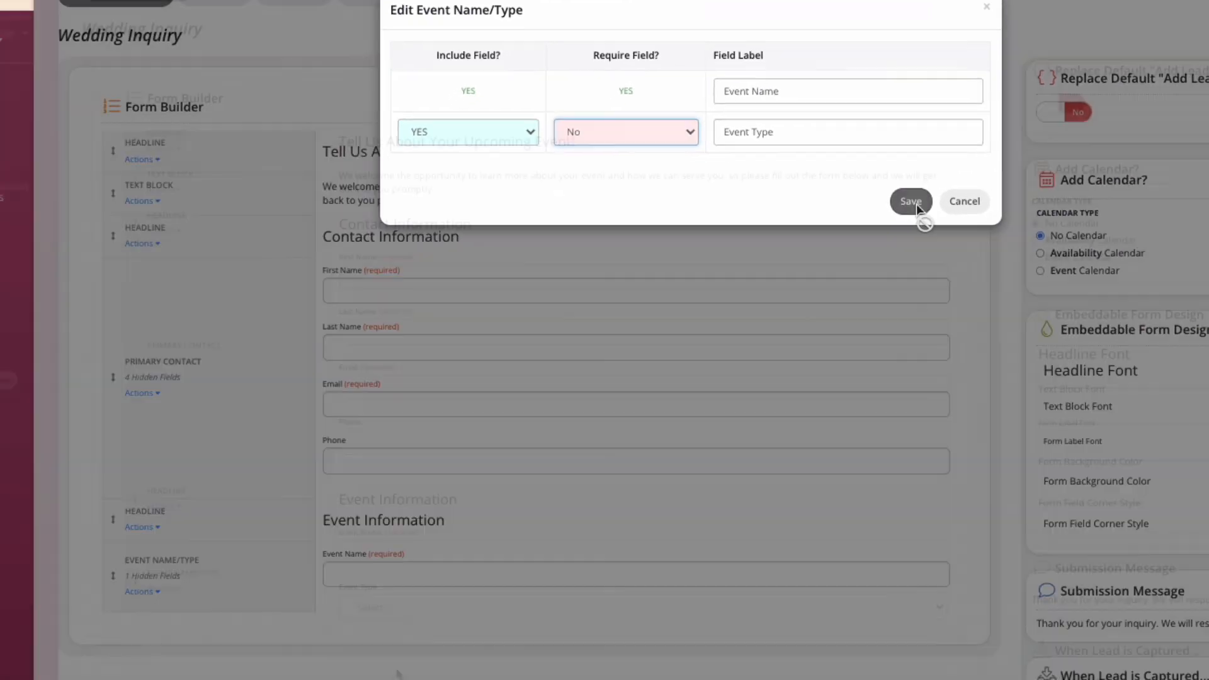
Save the Event Name/Type block and move the Primary Contact block down toward the end of the form.
left_click(912, 220)
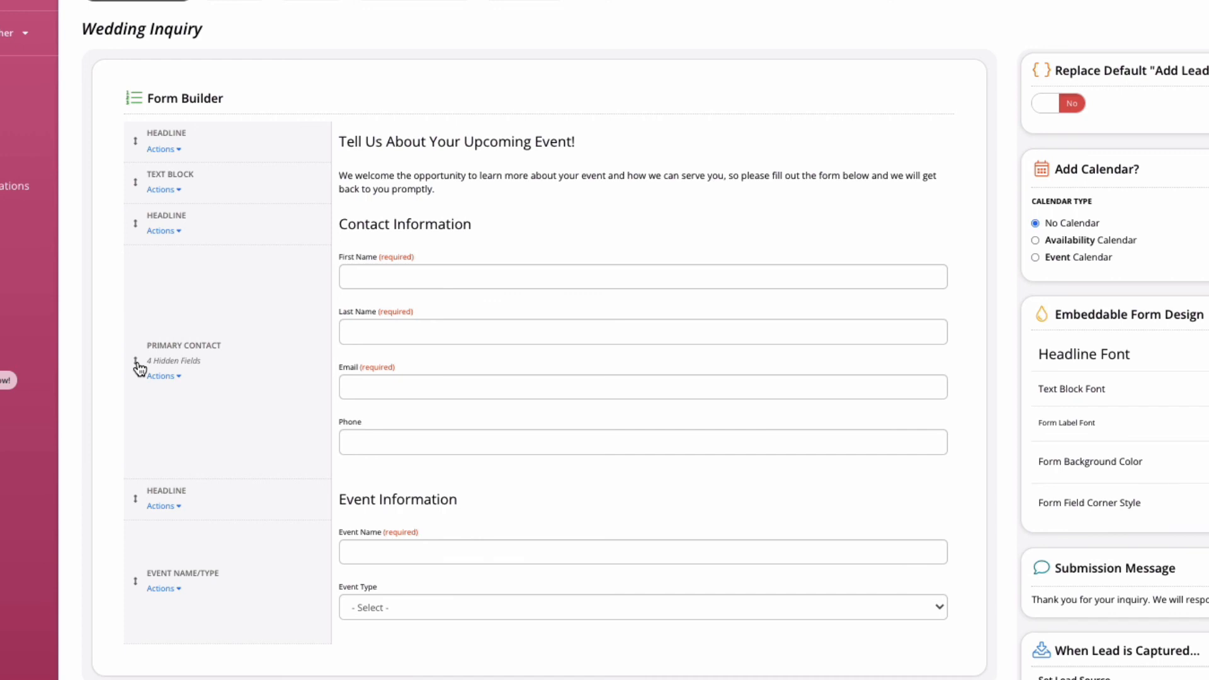
left_click_drag(140, 369, 198, 652)
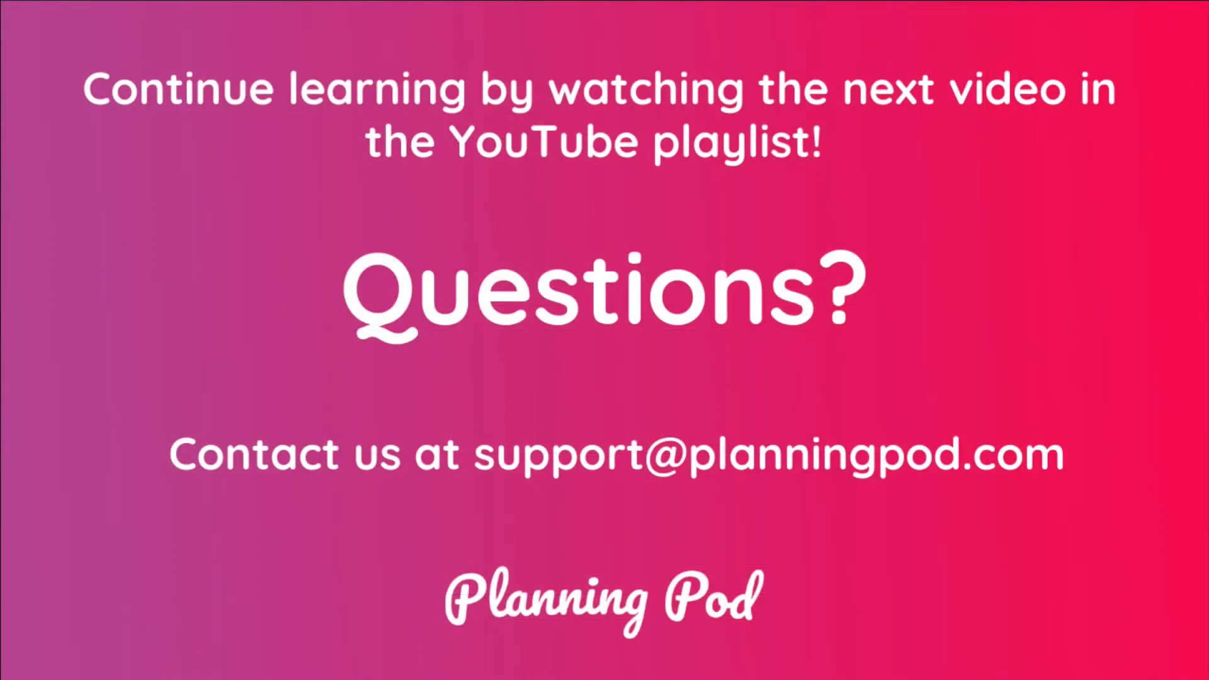